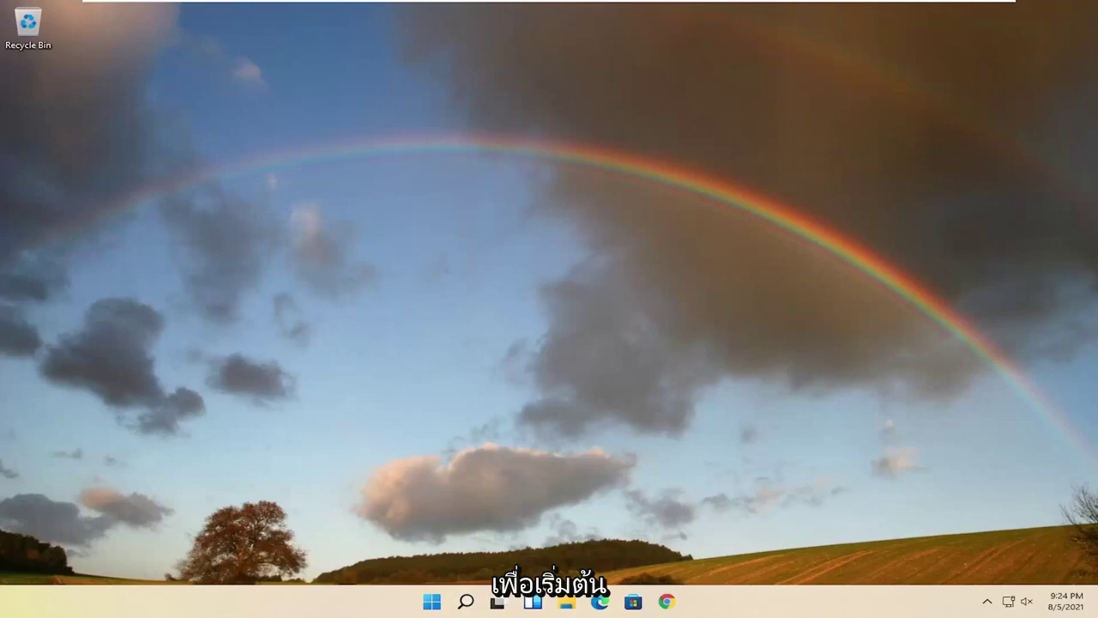
# - Search for 'device manager', open it, centre its window and expand Universal Serial Bus controllers
pyautogui.click(466, 600)
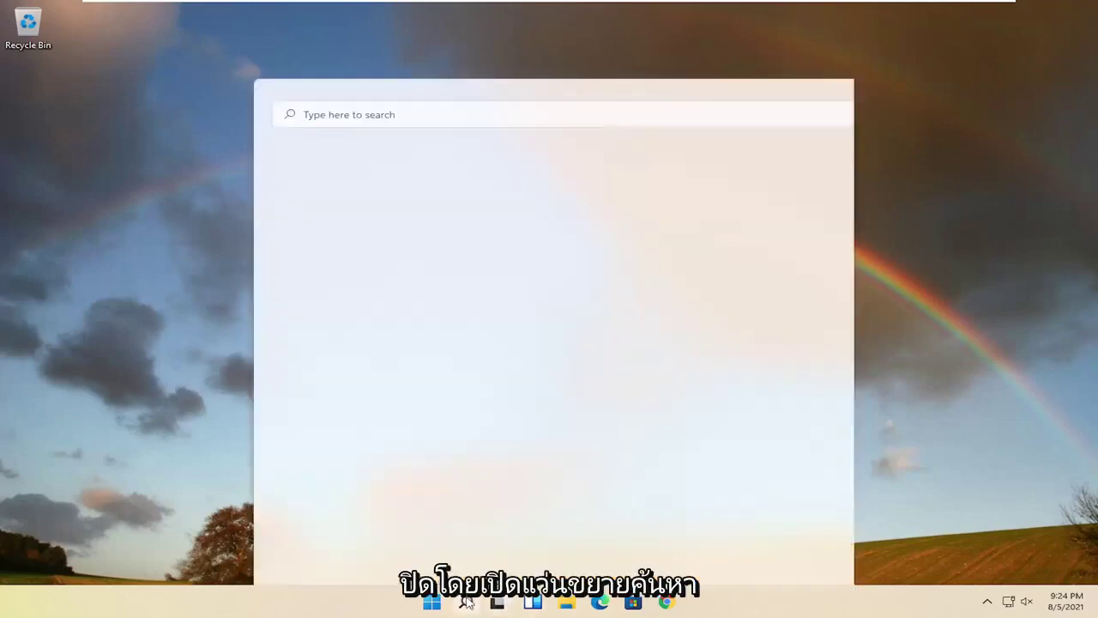
pyautogui.write('dev')
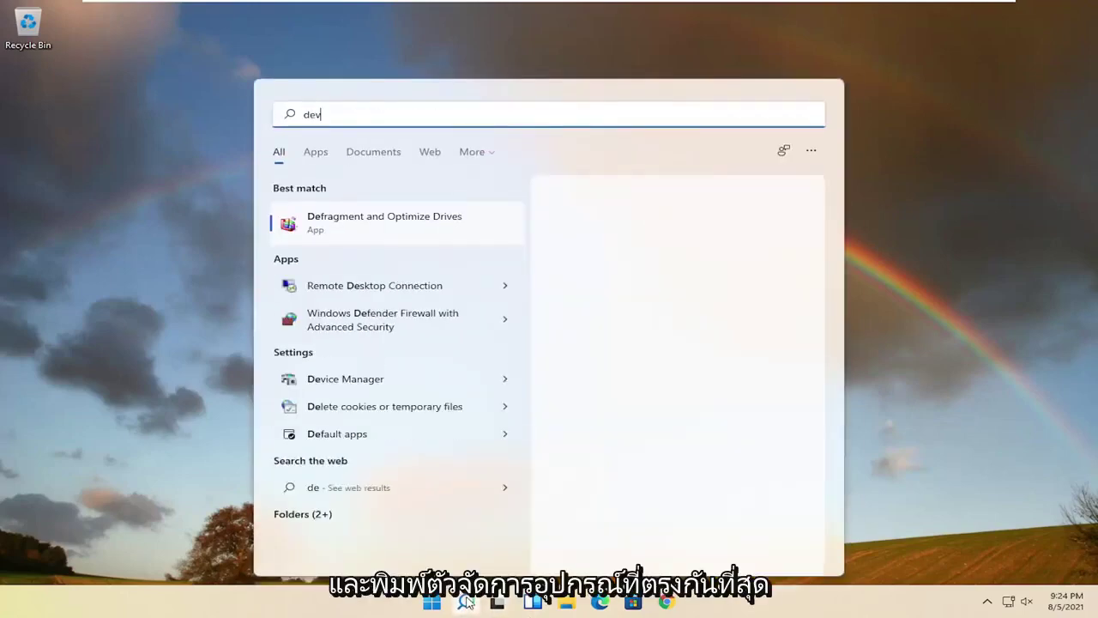
pyautogui.write('ice manager')
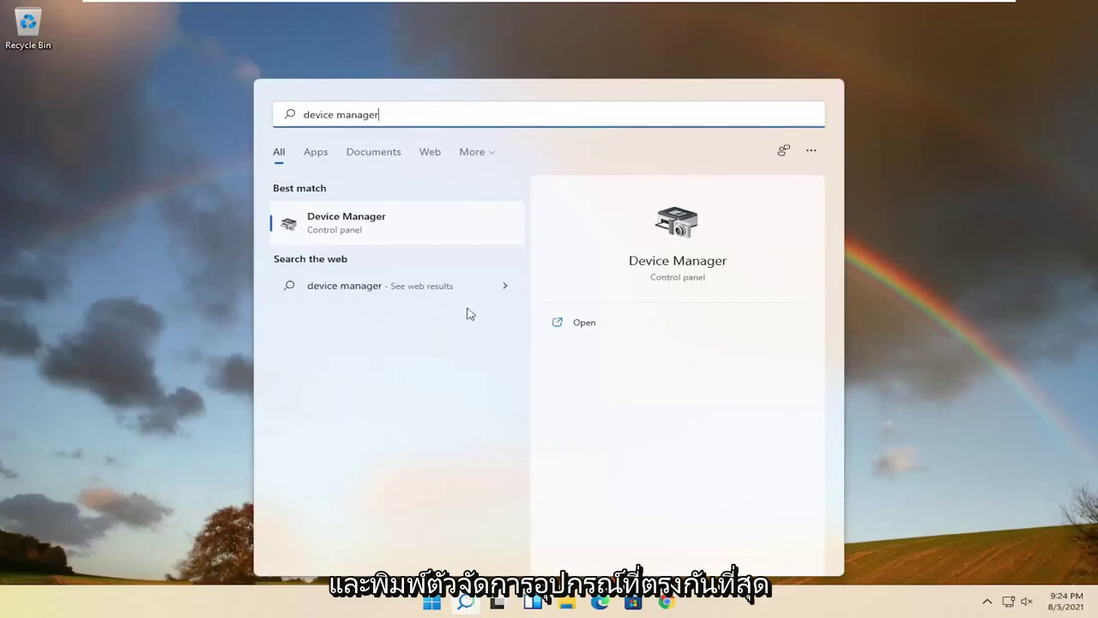
pyautogui.click(337, 224)
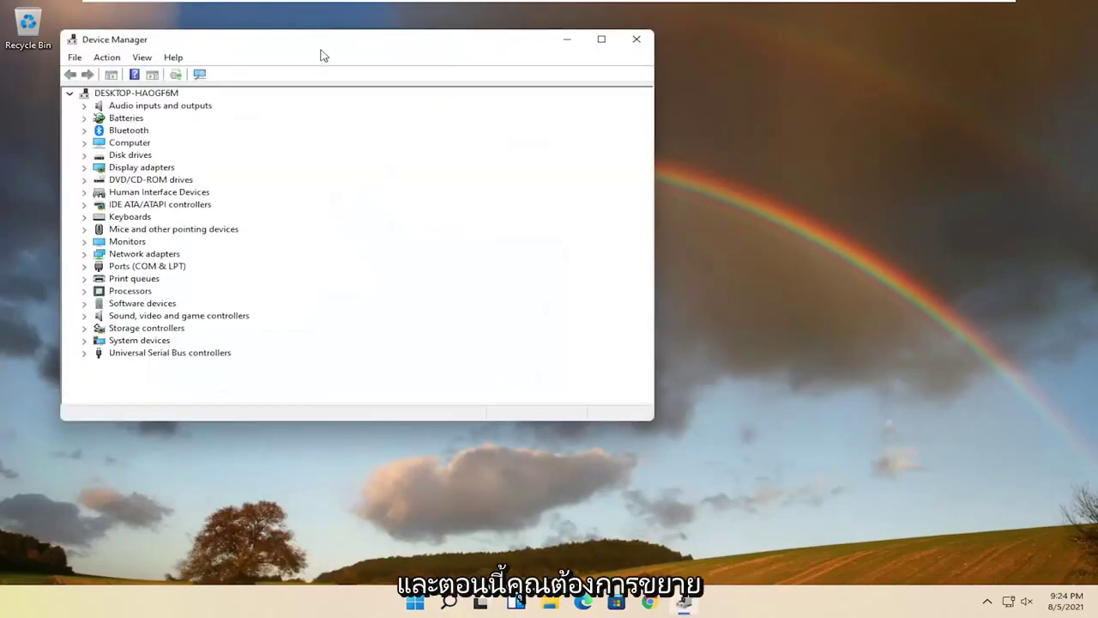
pyautogui.moveTo(318, 49); pyautogui.dragTo(502, 91)
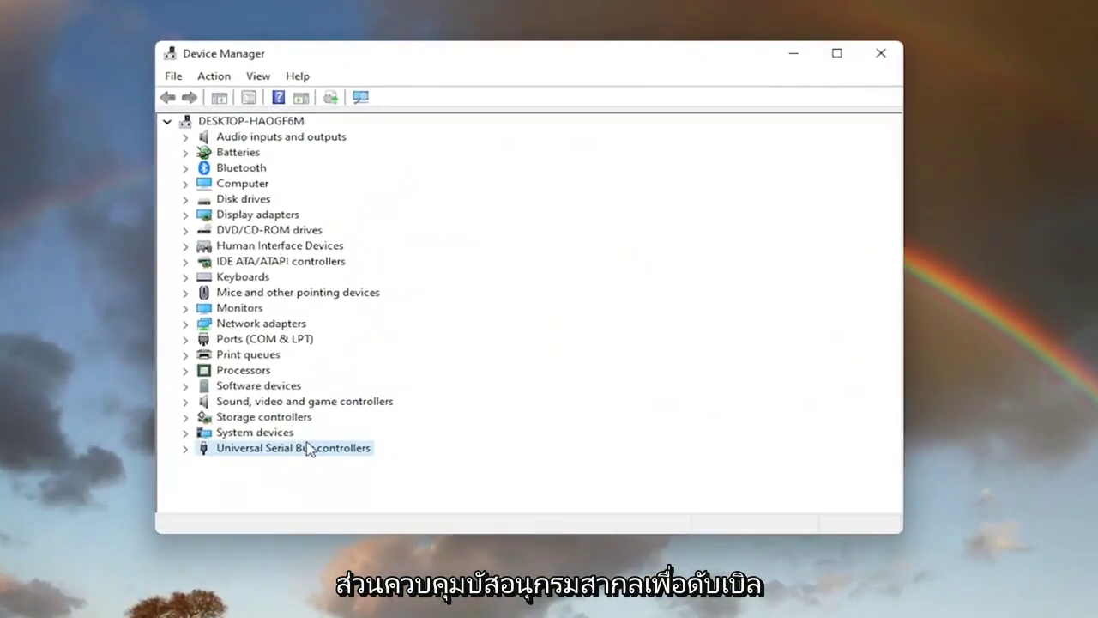
pyautogui.doubleClick(364, 387)
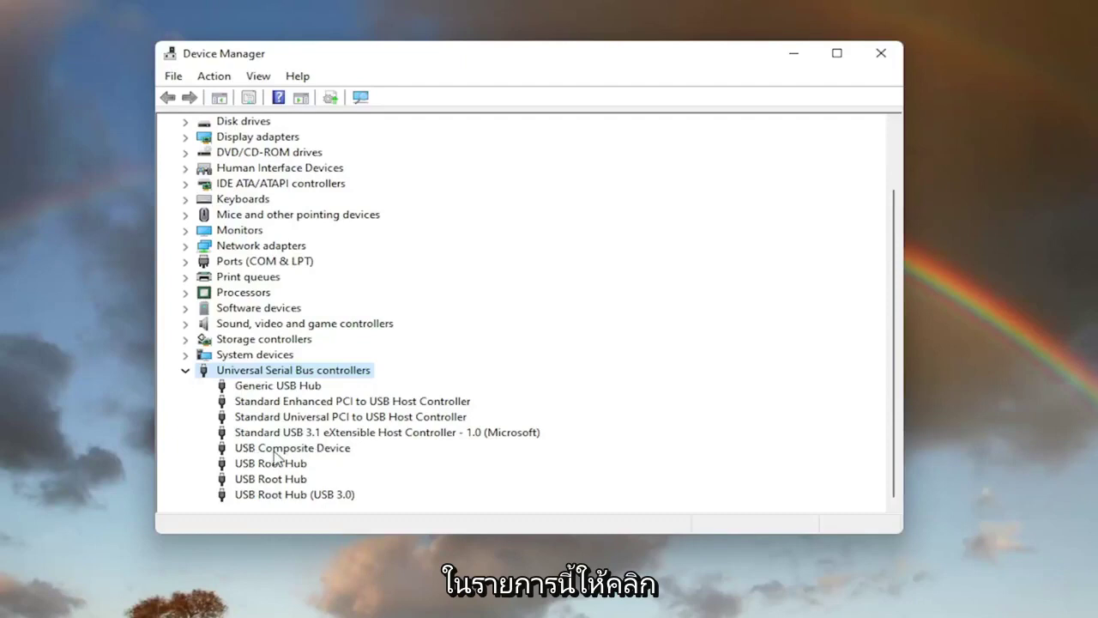
# - Search automatically for a USB Composite Device driver, then review the device's Properties
pyautogui.rightClick(275, 449)
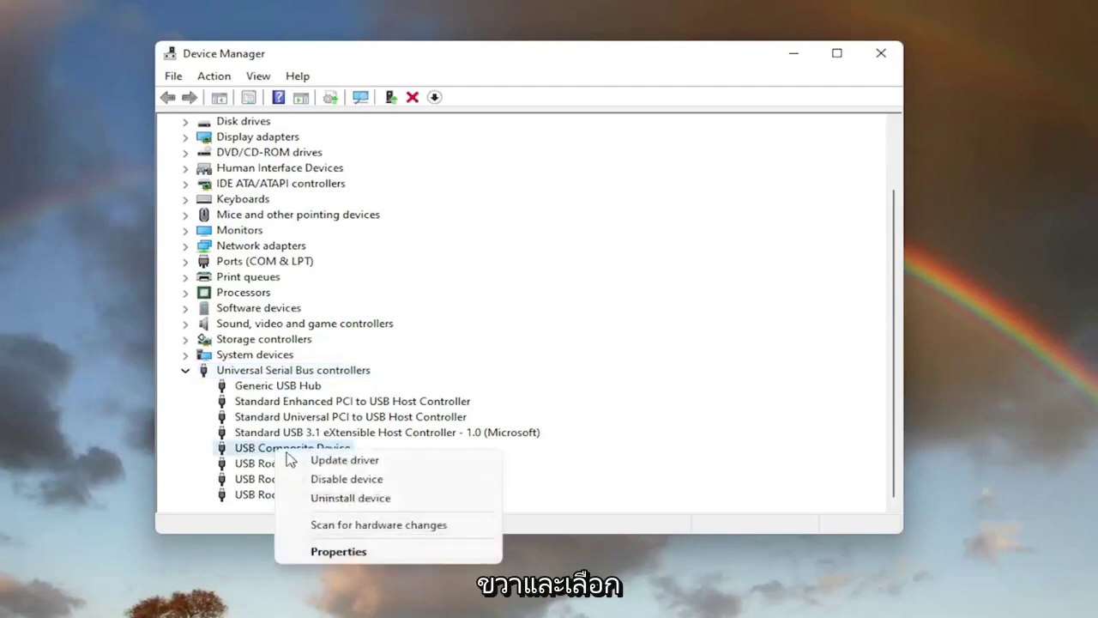
pyautogui.click(334, 462)
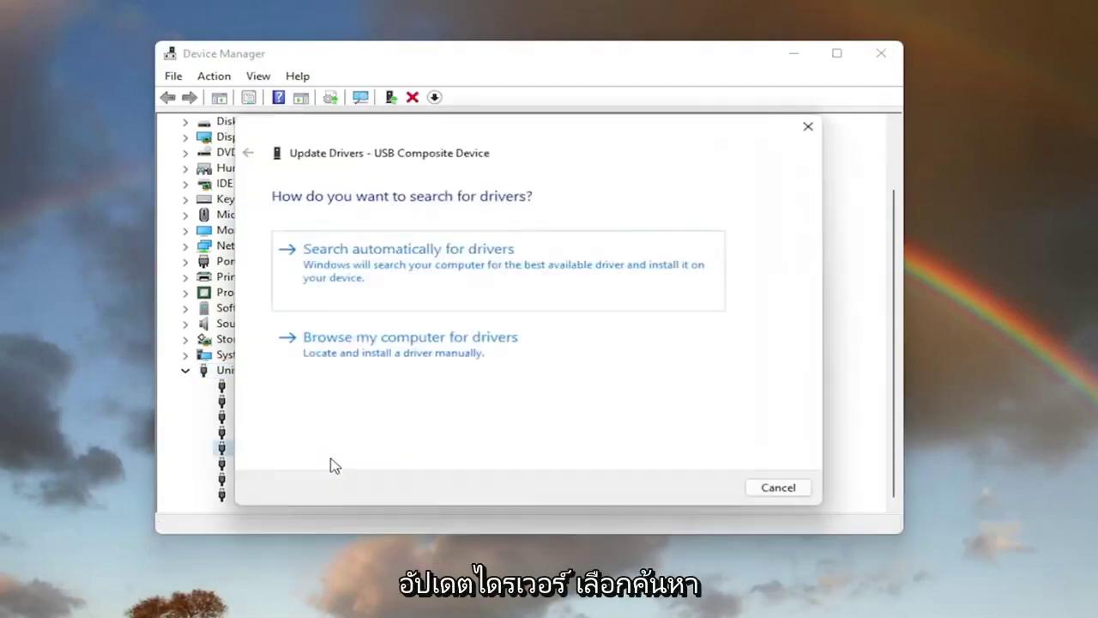
pyautogui.click(394, 267)
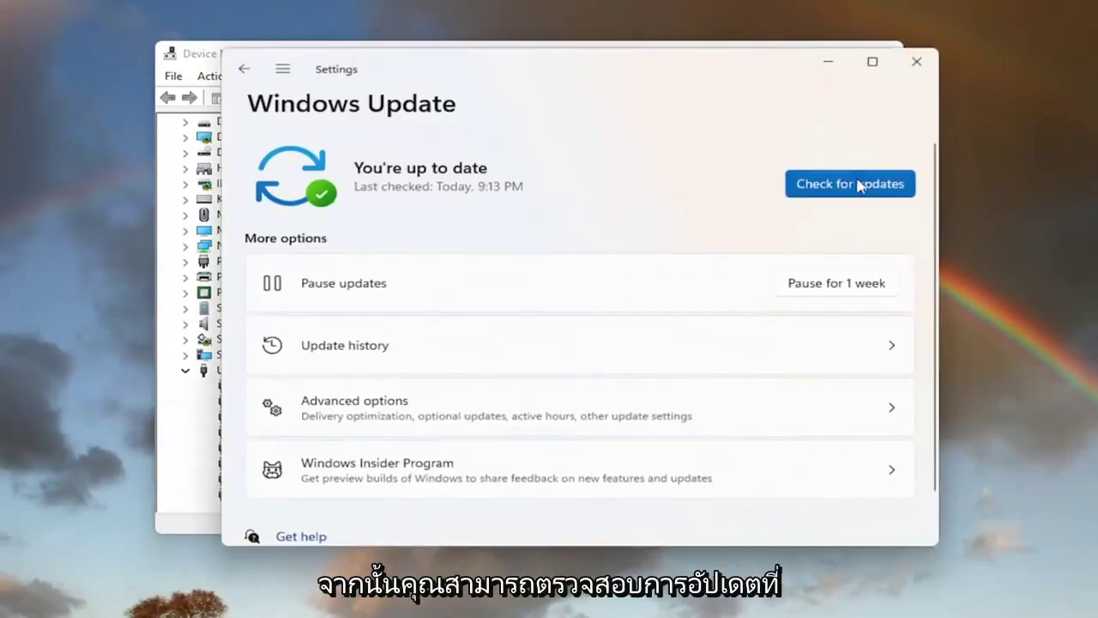
pyautogui.click(916, 61)
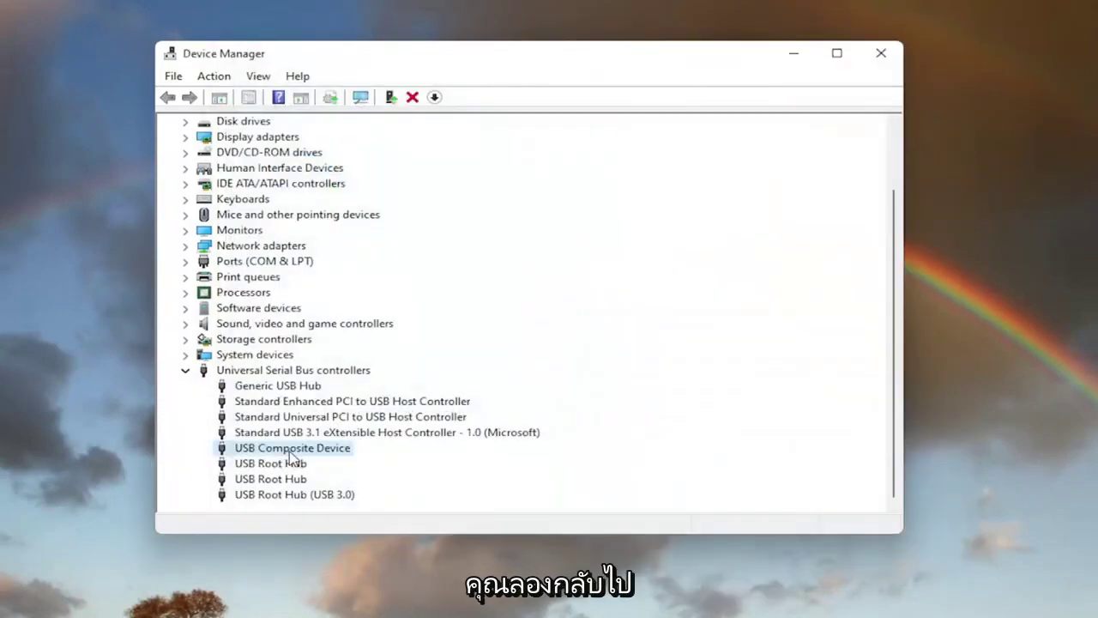
pyautogui.doubleClick(290, 452)
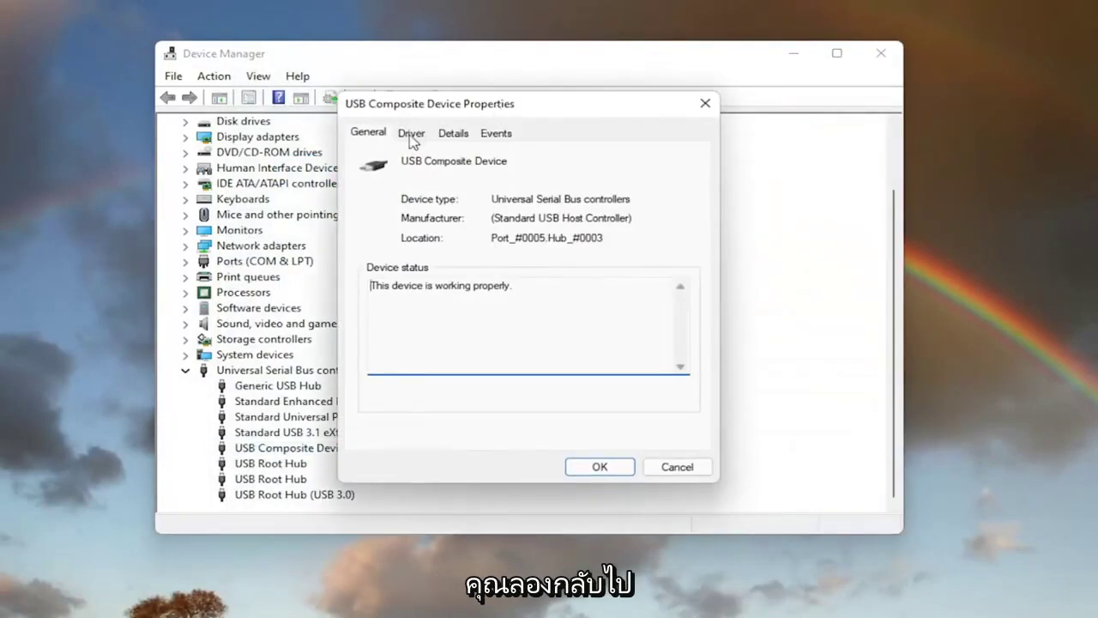
pyautogui.click(702, 104)
# - Reinstall the USB Composite Device driver from the list of compatible drivers on this computer
pyautogui.rightClick(288, 453)
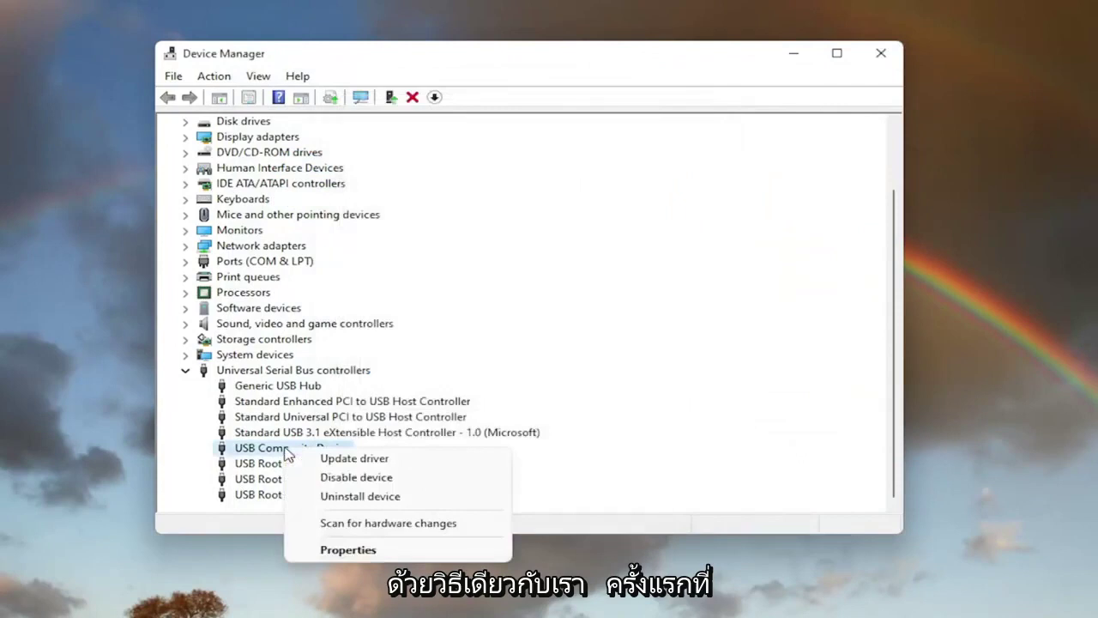
pyautogui.click(355, 459)
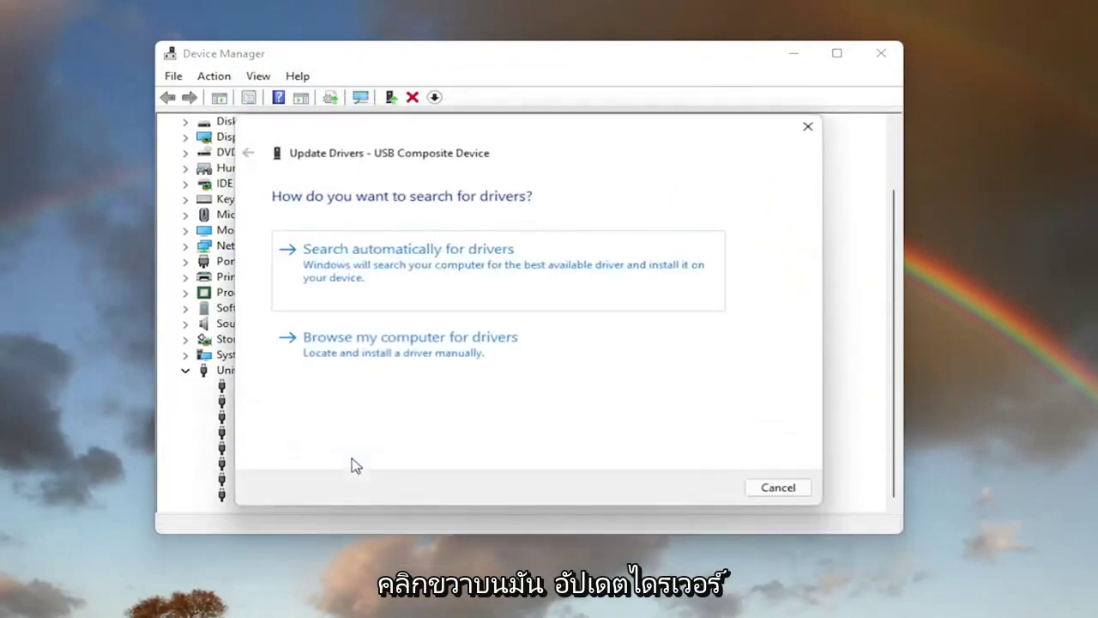
pyautogui.click(452, 356)
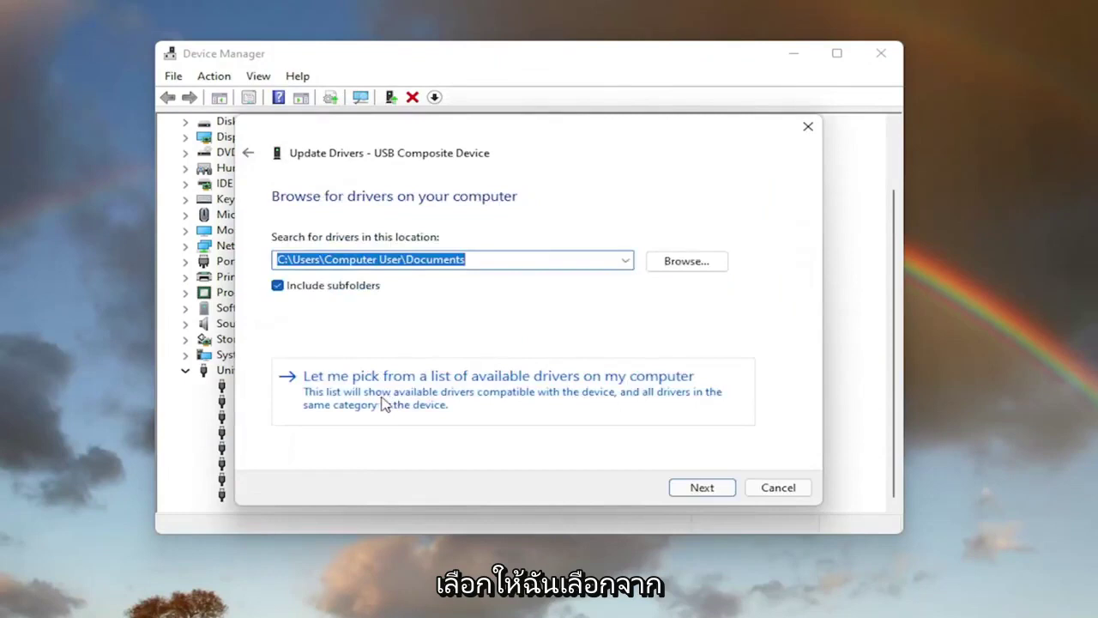
pyautogui.click(636, 392)
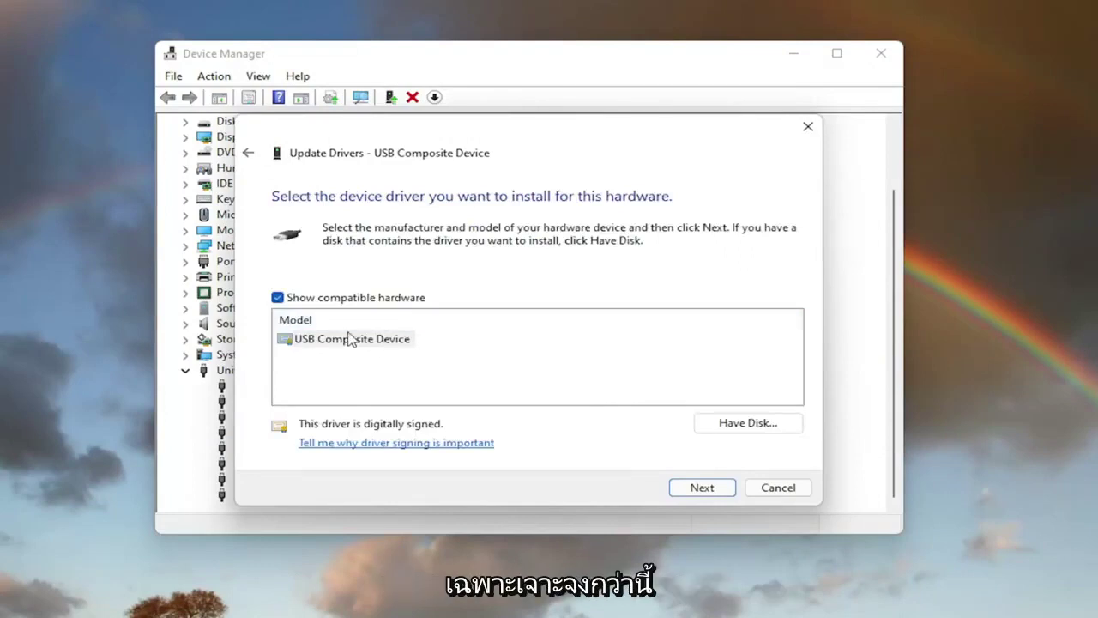
pyautogui.click(720, 494)
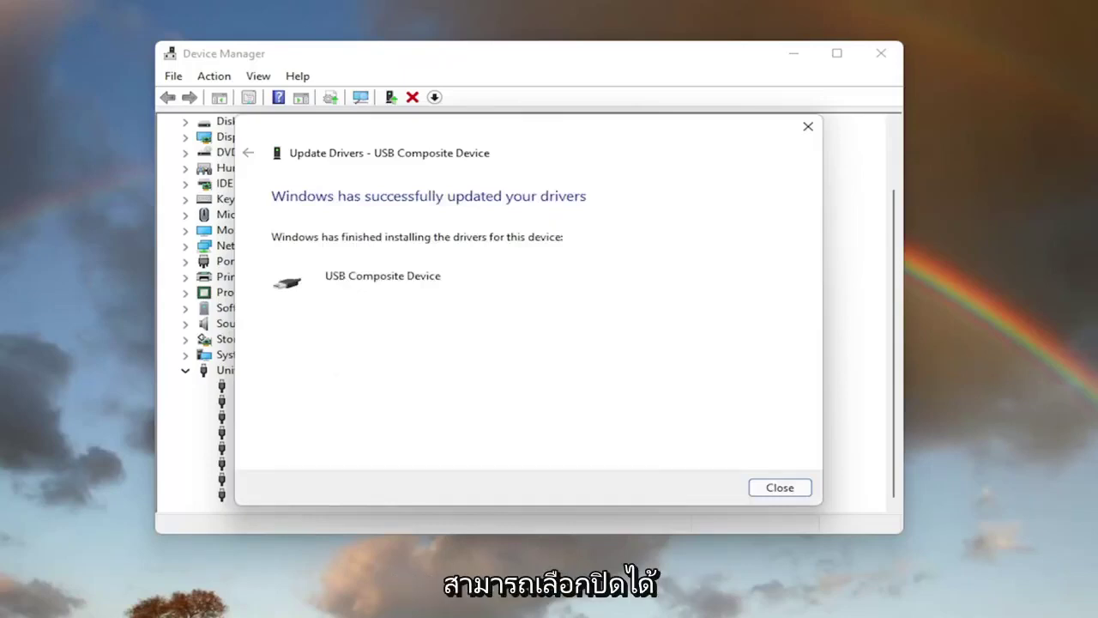
pyautogui.click(775, 494)
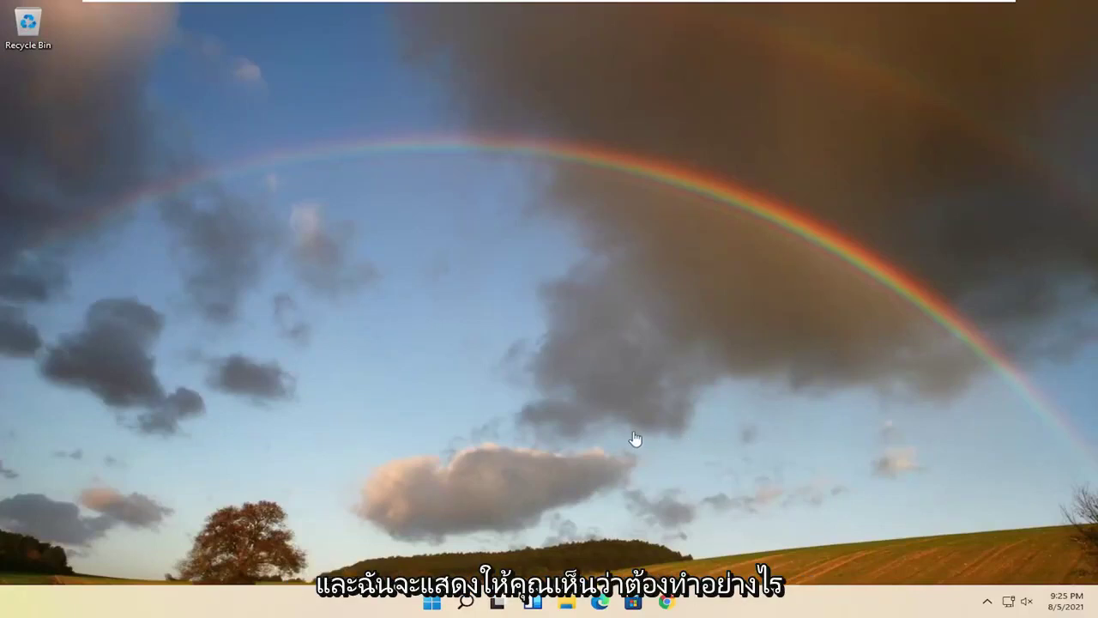
# - Search for 'cmd' and run Command Prompt as administrator
pyautogui.click(466, 602)
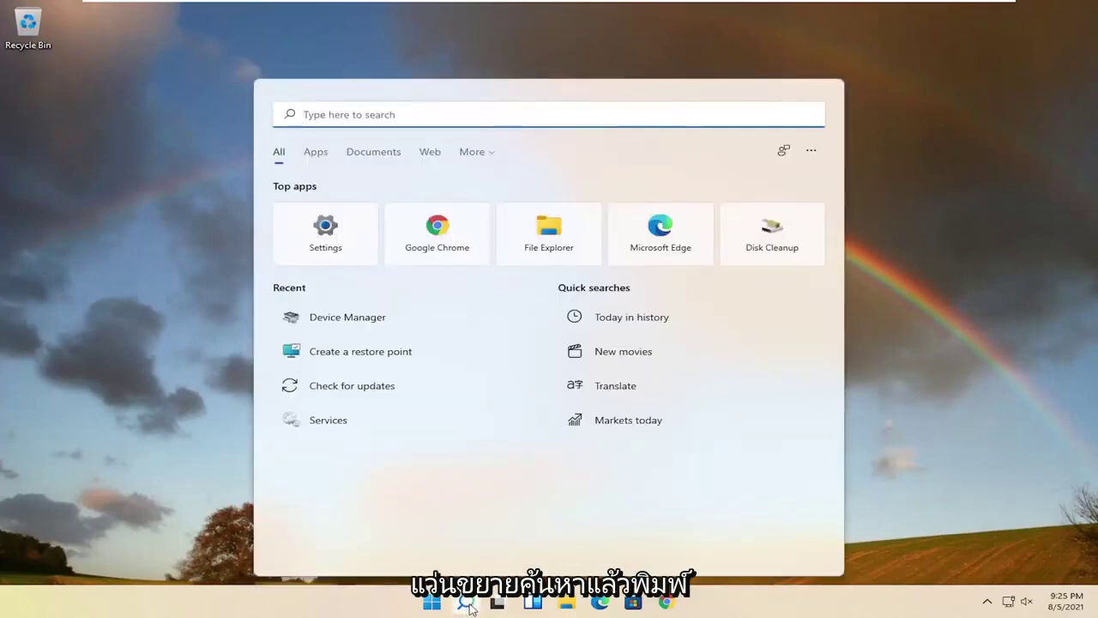
pyautogui.write('cmd')
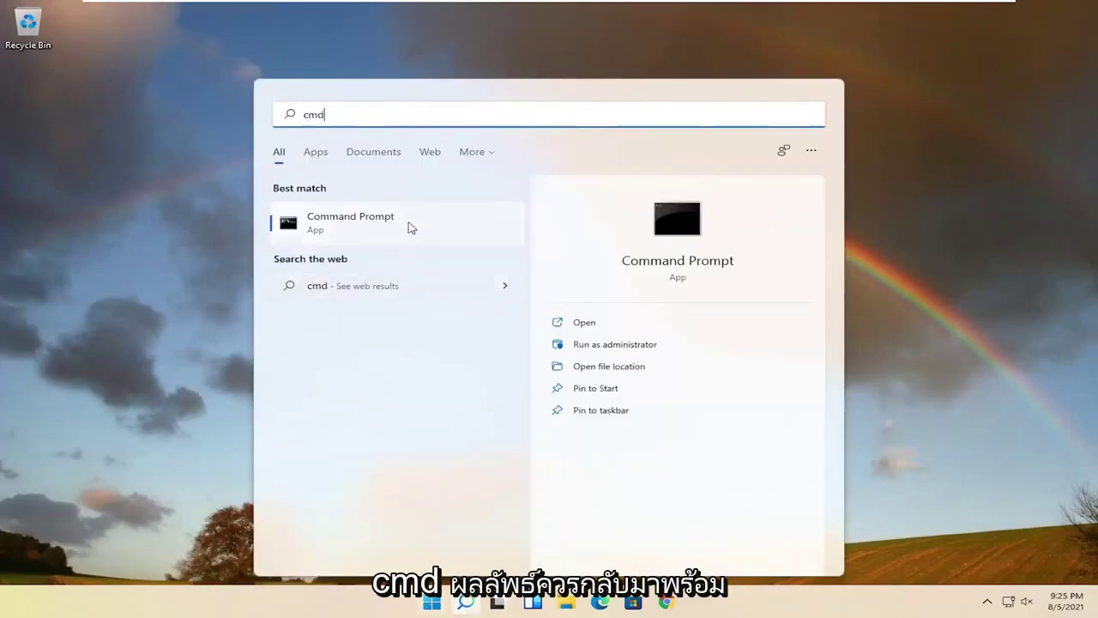
pyautogui.rightClick(376, 225)
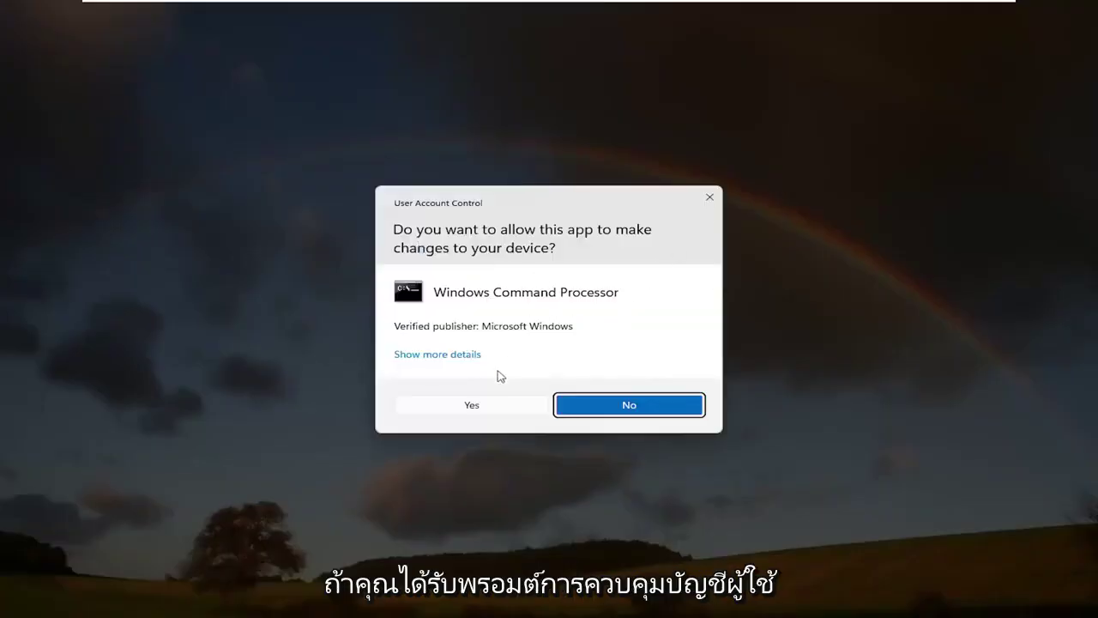
pyautogui.click(473, 406)
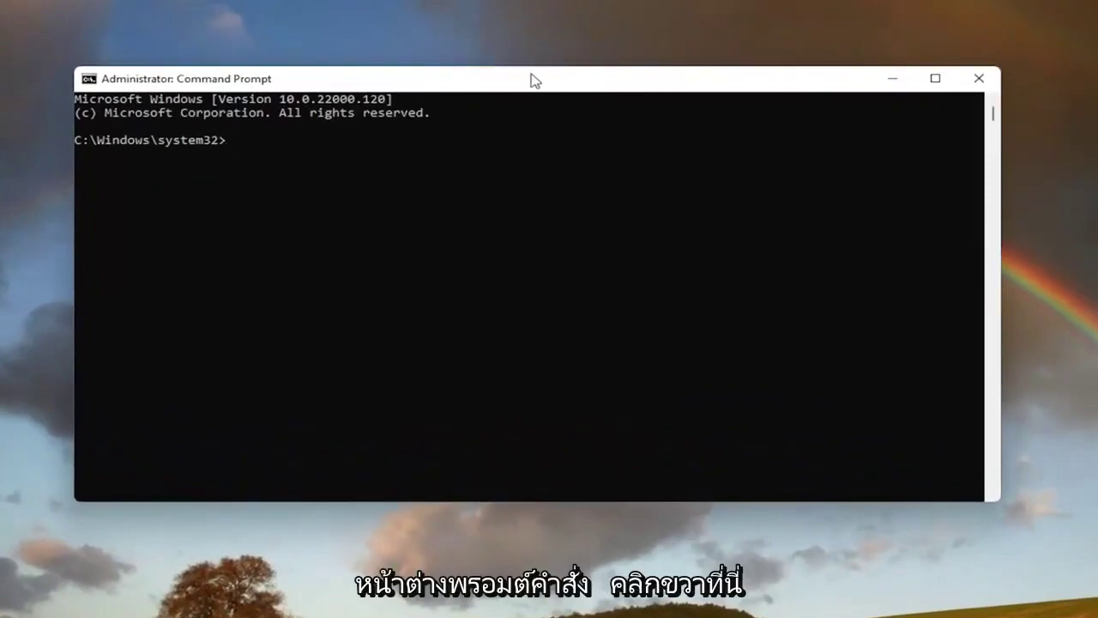
# - Paste and run msdt.exe -id DeviceDiagnostic, then scan with Apply repairs automatically enabled
pyautogui.rightClick(532, 80)
pyautogui.click(596, 206)
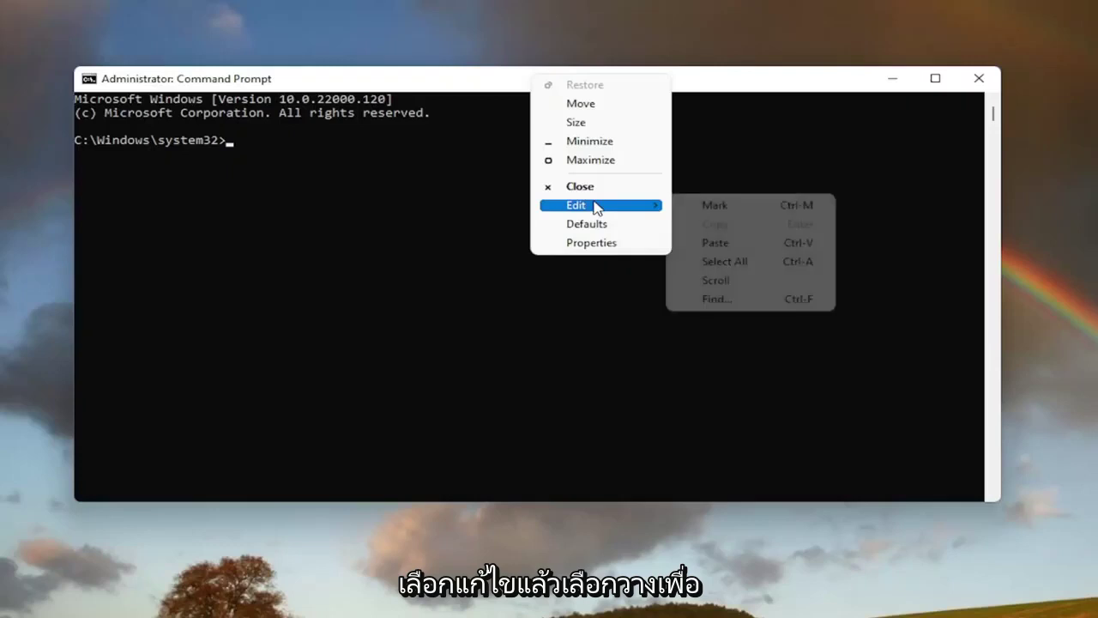
pyautogui.click(738, 243)
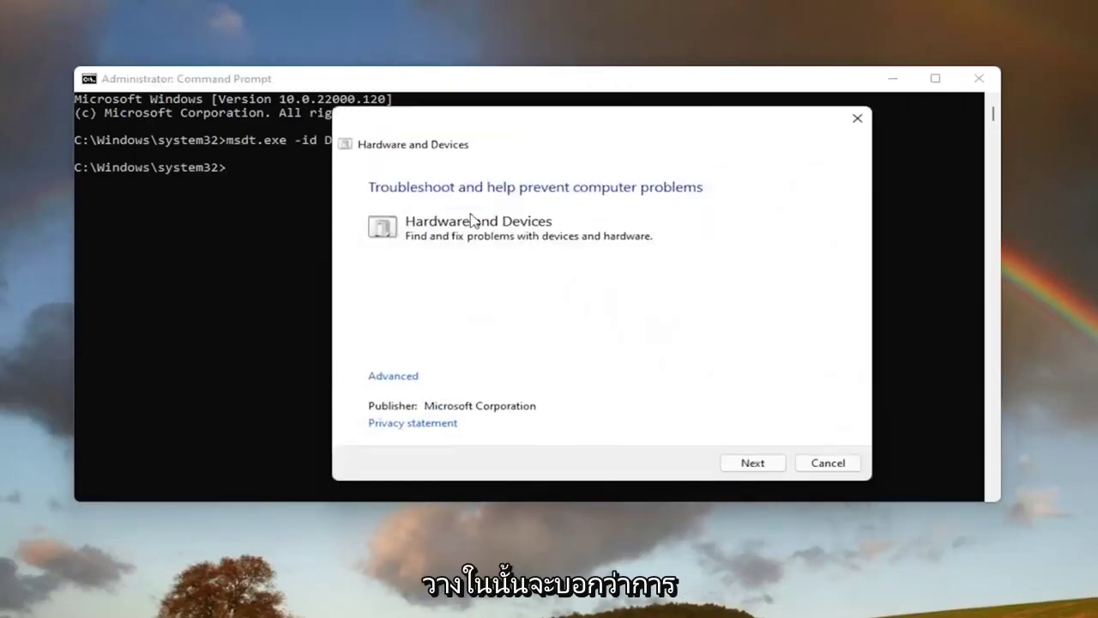
pyautogui.click(884, 105)
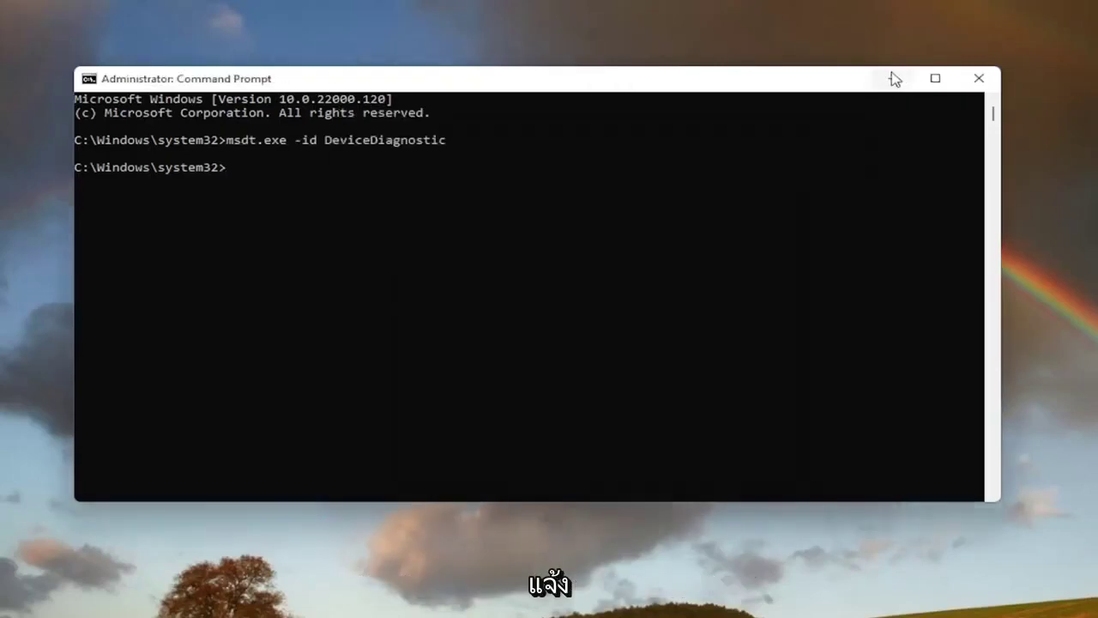
pyautogui.click(892, 79)
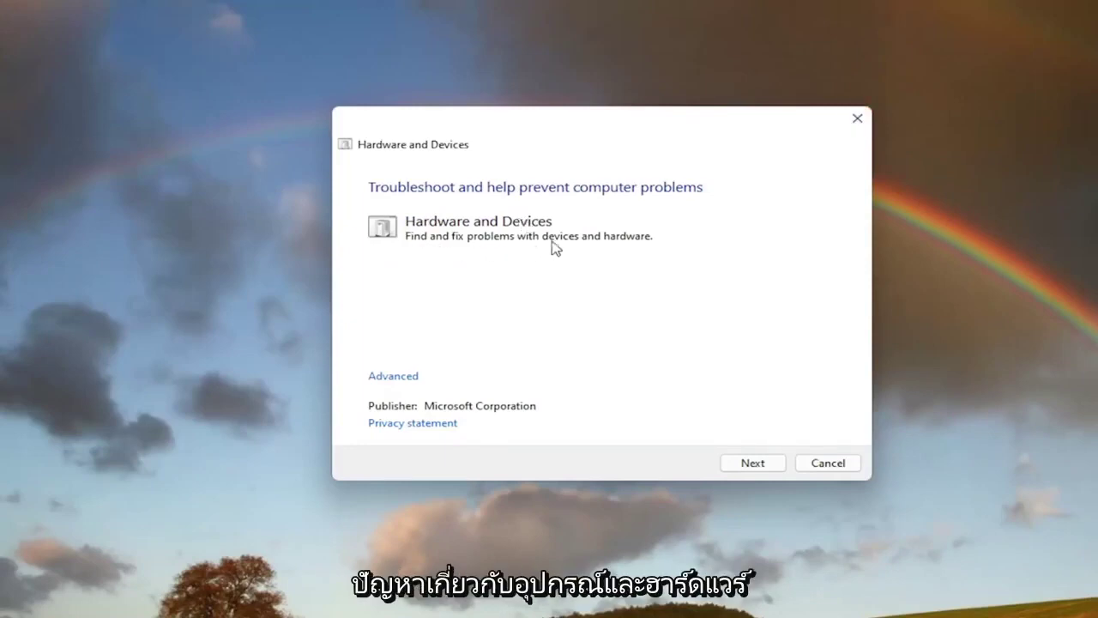
pyautogui.click(403, 377)
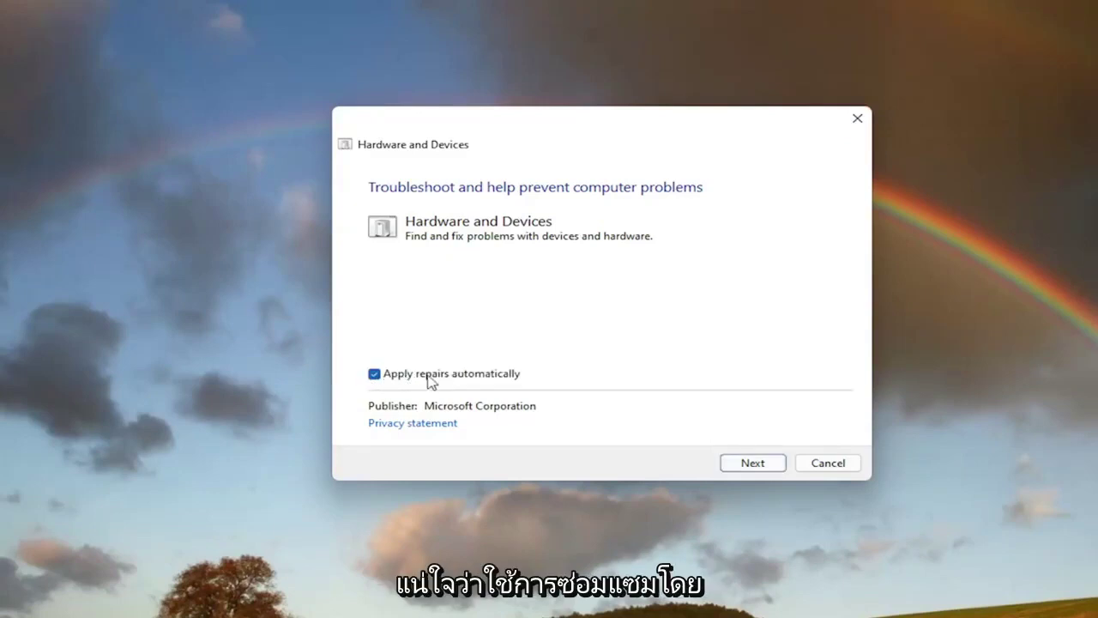
pyautogui.click(752, 464)
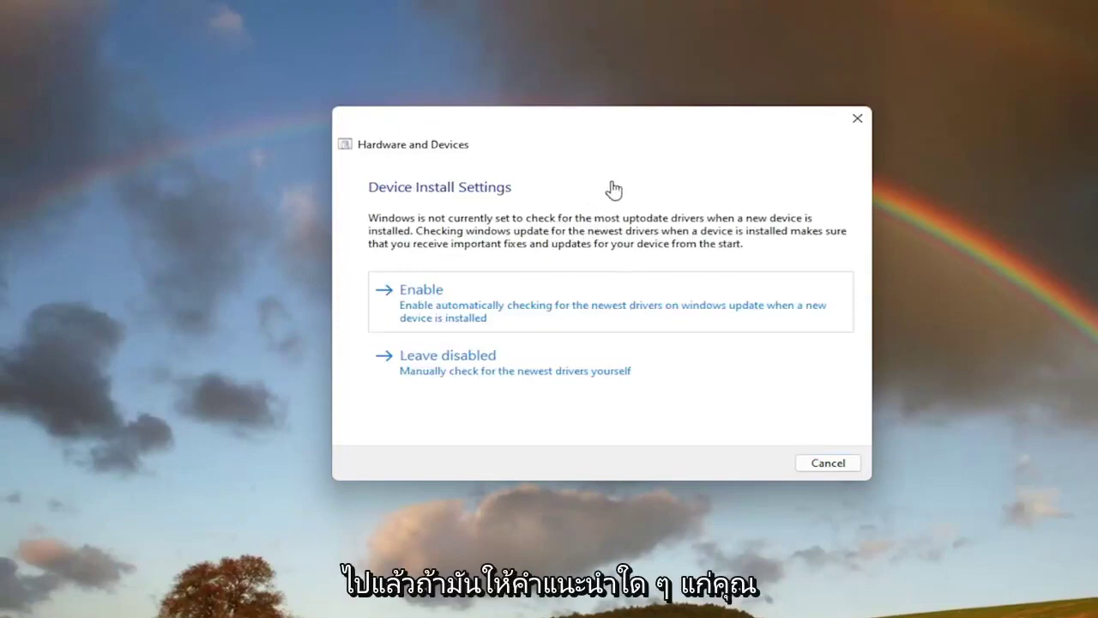
# - Enable automatic checking for the newest drivers under Device Install Settings
pyautogui.click(517, 311)
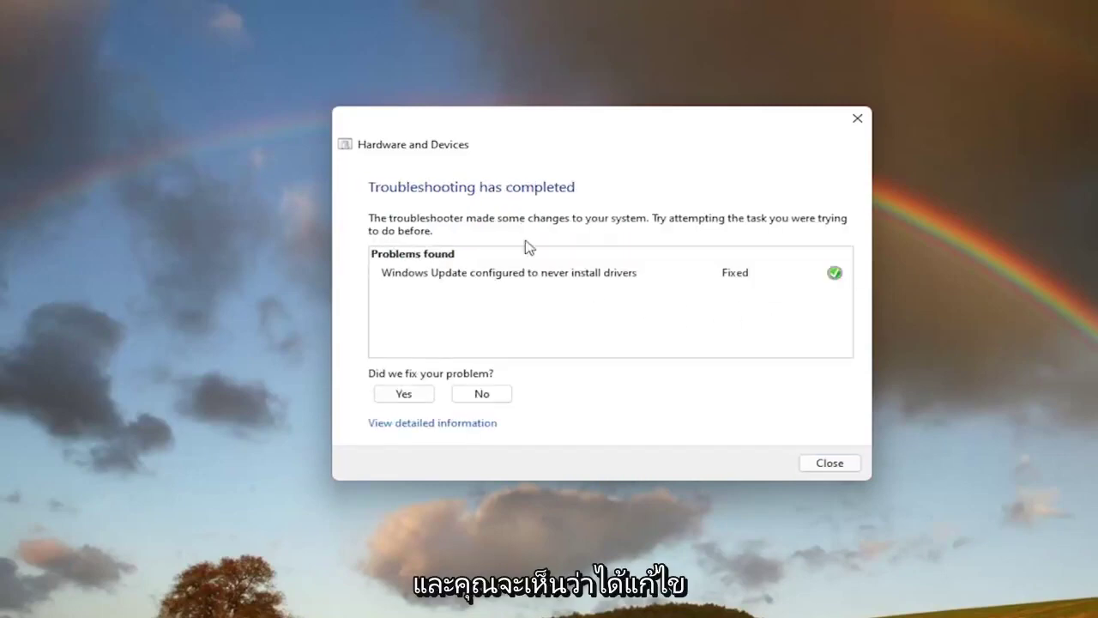
# - Close the completed troubleshooter and restart the computer from the Start button's right-click menu
pyautogui.click(829, 464)
pyautogui.rightClick(417, 602)
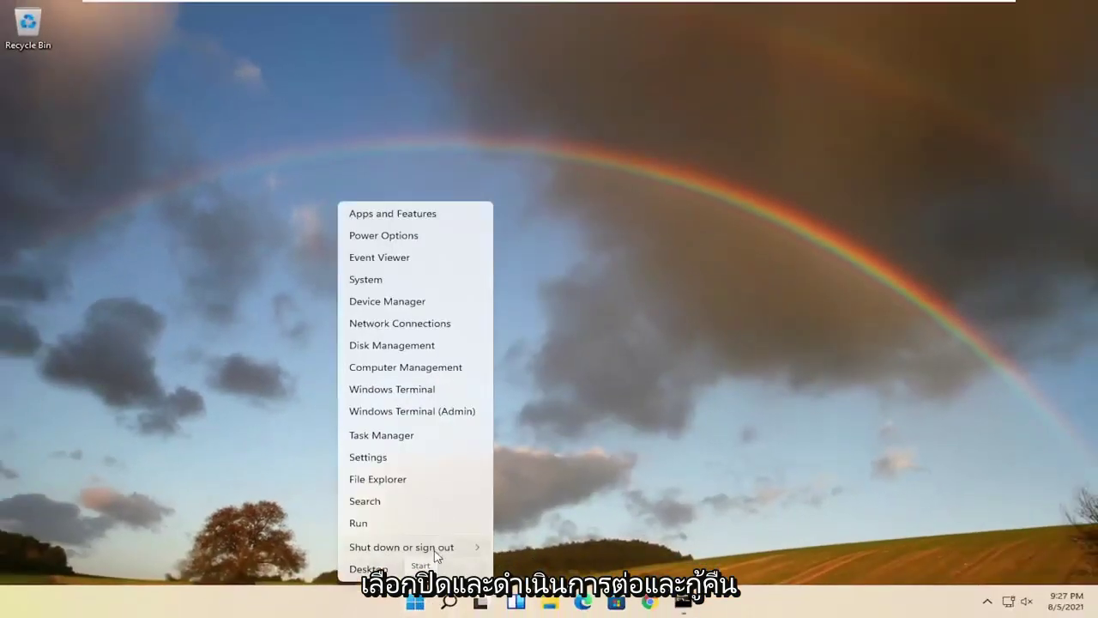
pyautogui.moveTo(441, 546)
pyautogui.click(518, 570)
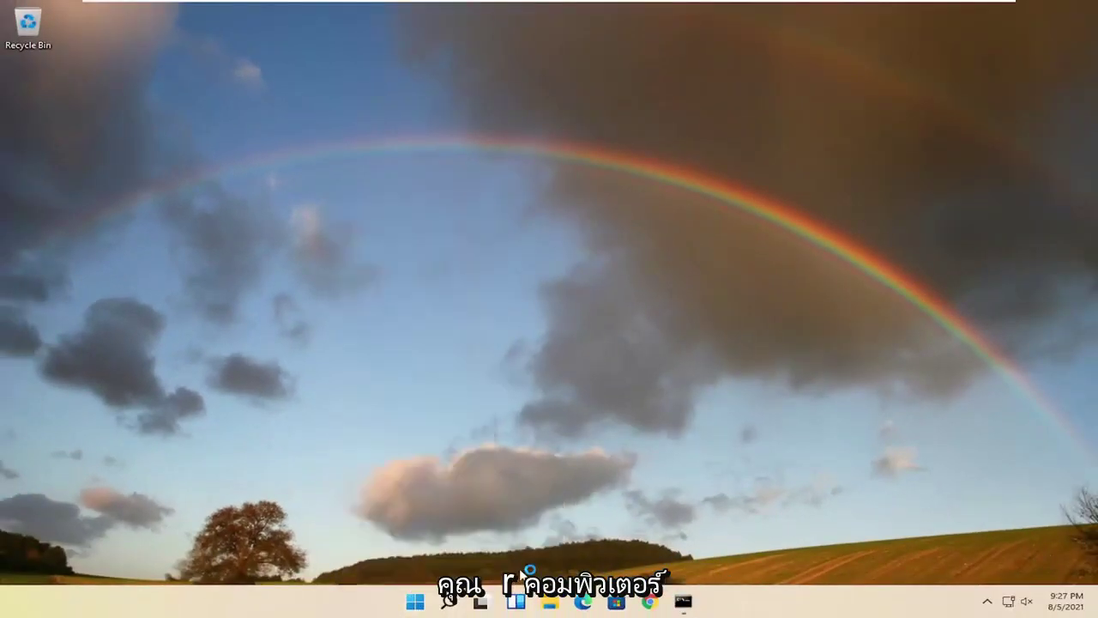